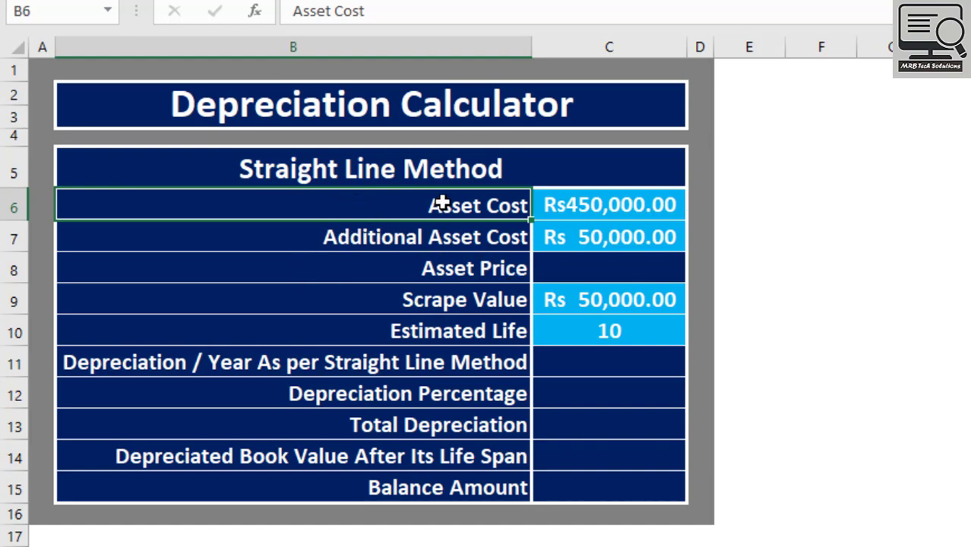
Step: Review the straight-line calculator's input rows, from asset cost to estimated life, and its empty result cells down to Balance Amount
click(451, 238)
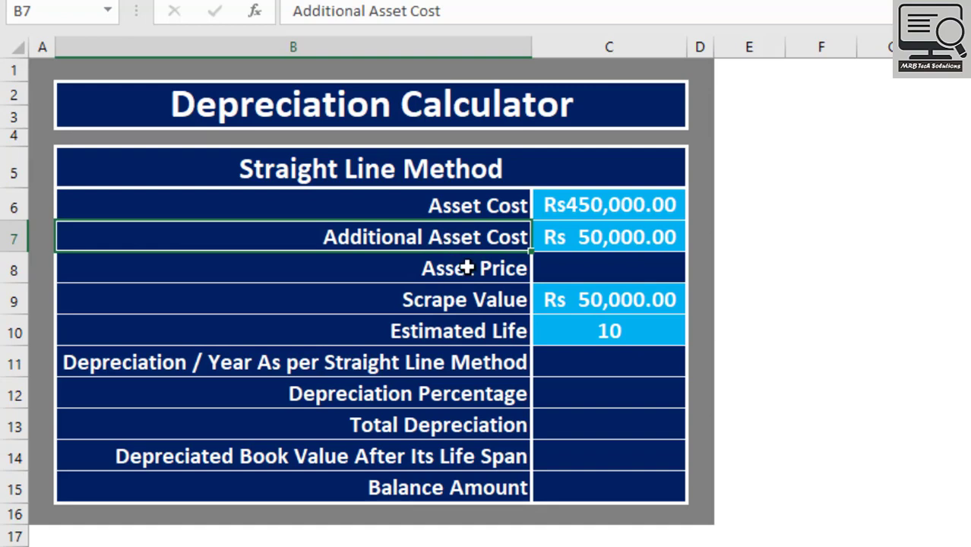
click(469, 301)
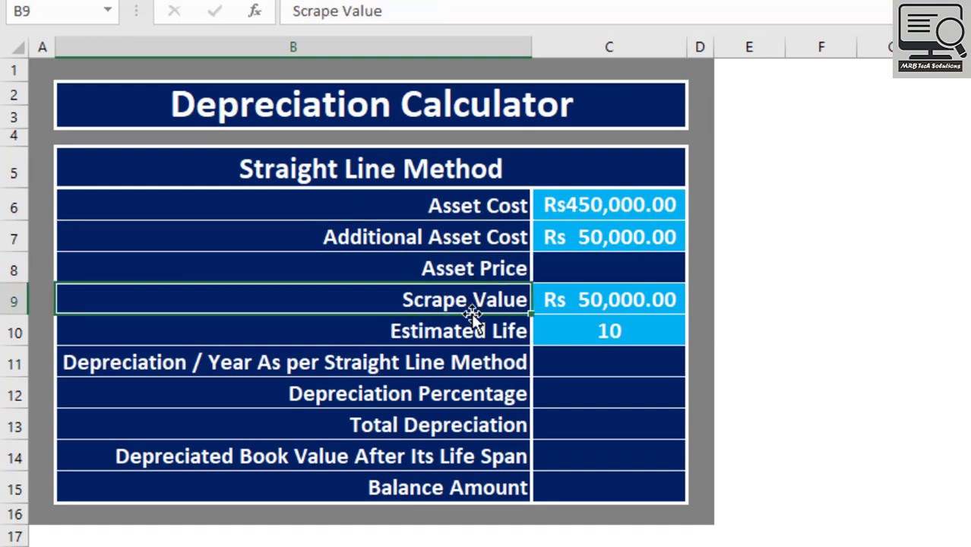
click(474, 329)
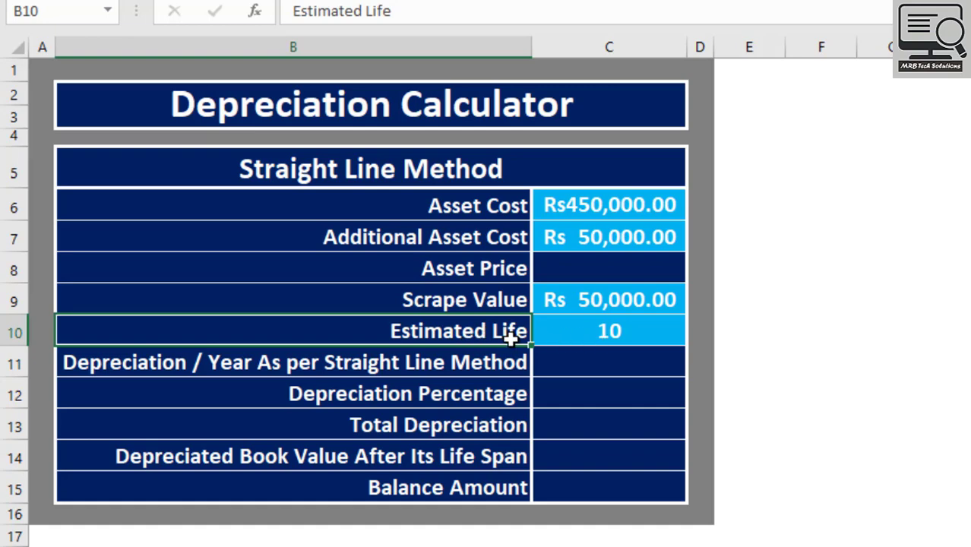
click(565, 332)
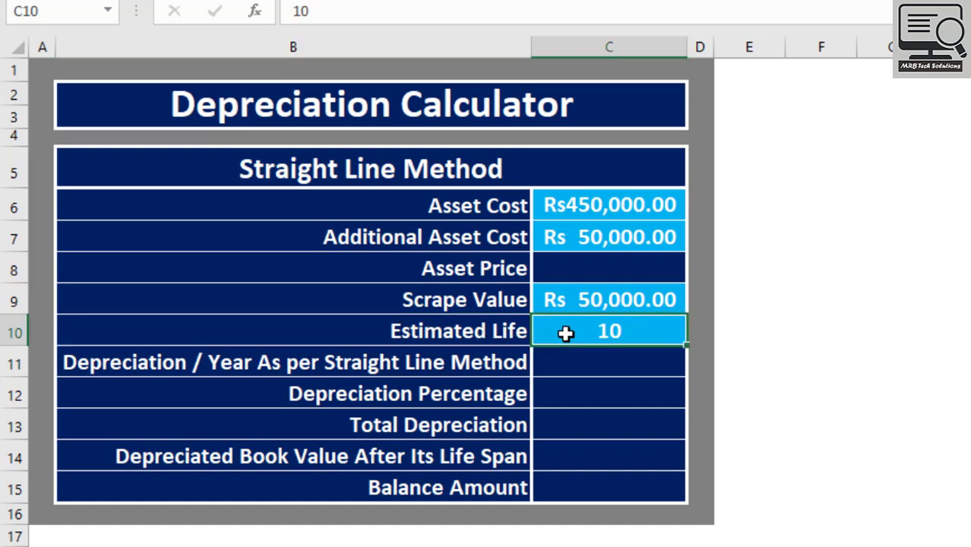
click(568, 262)
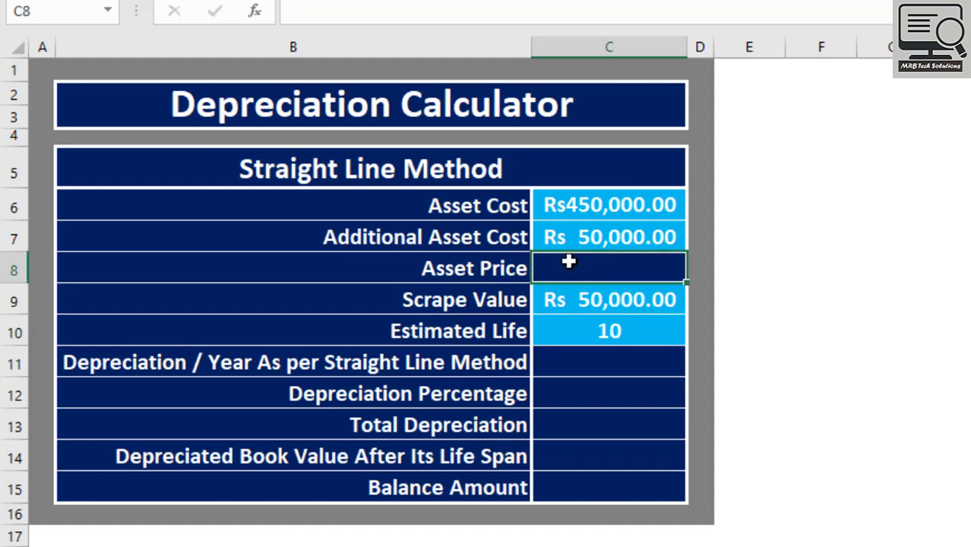
click(566, 365)
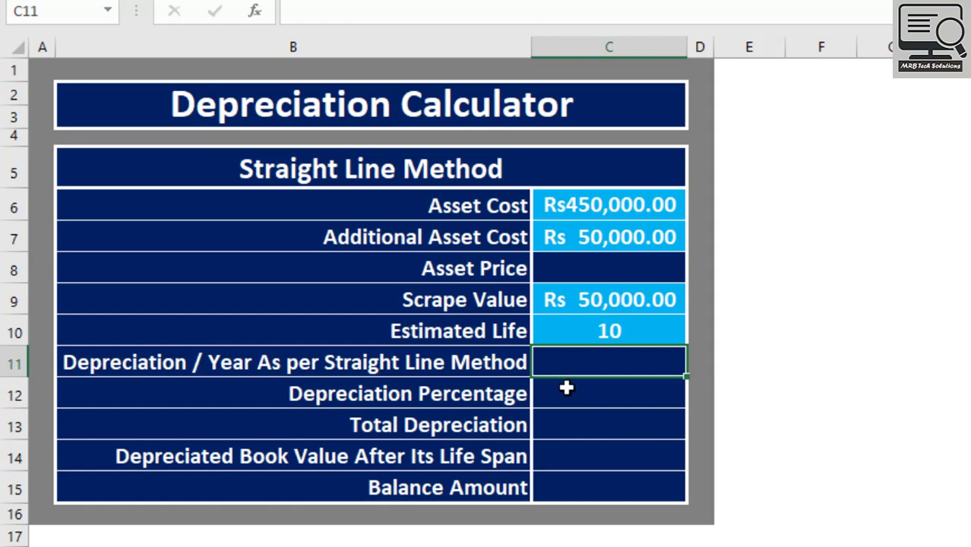
click(567, 392)
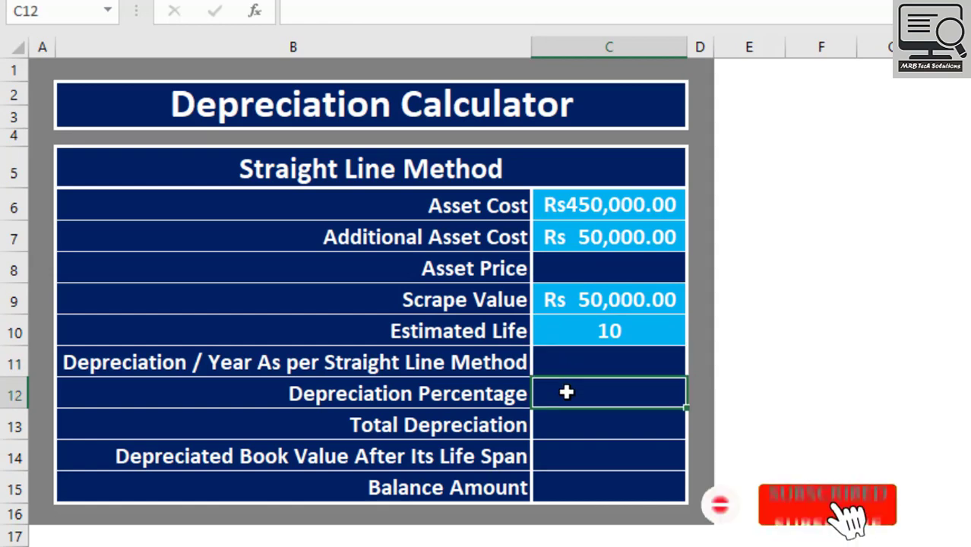
click(565, 424)
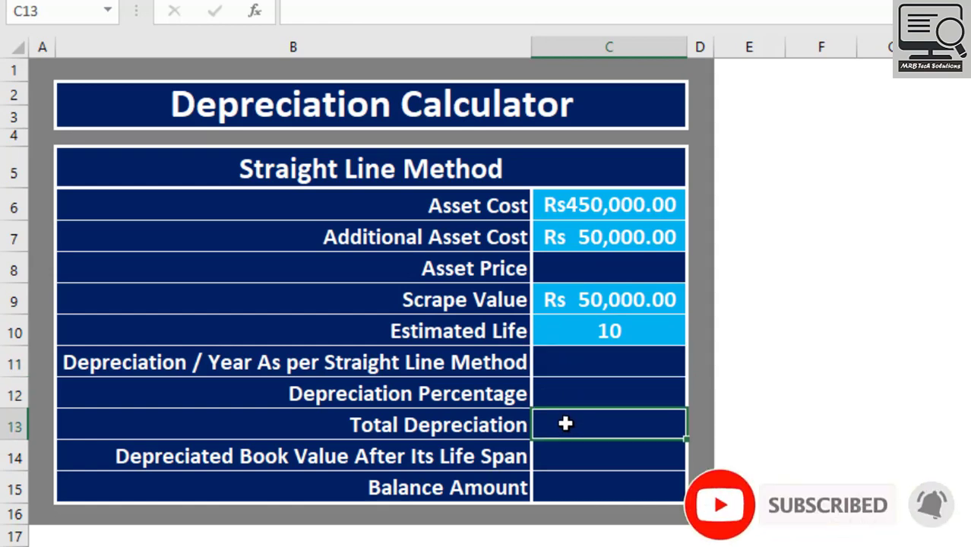
click(568, 453)
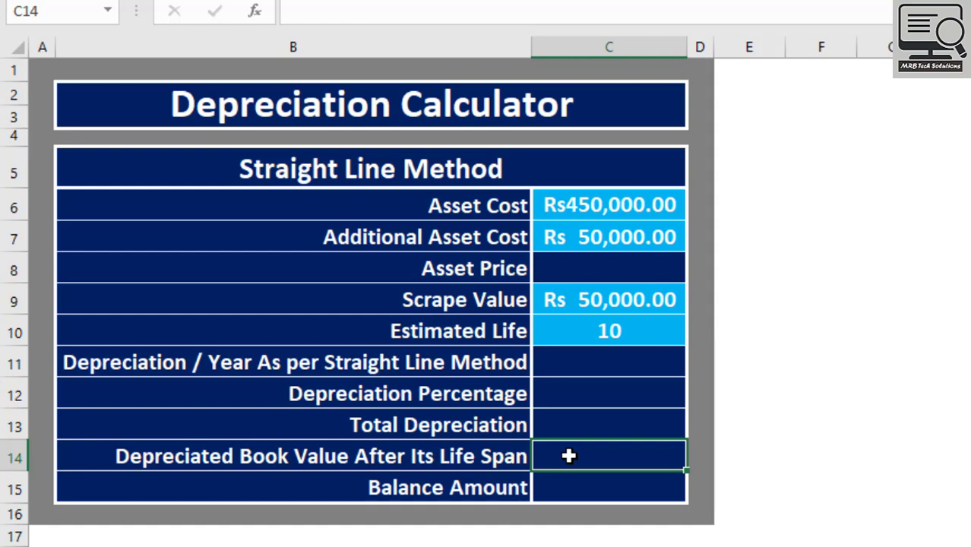
click(575, 485)
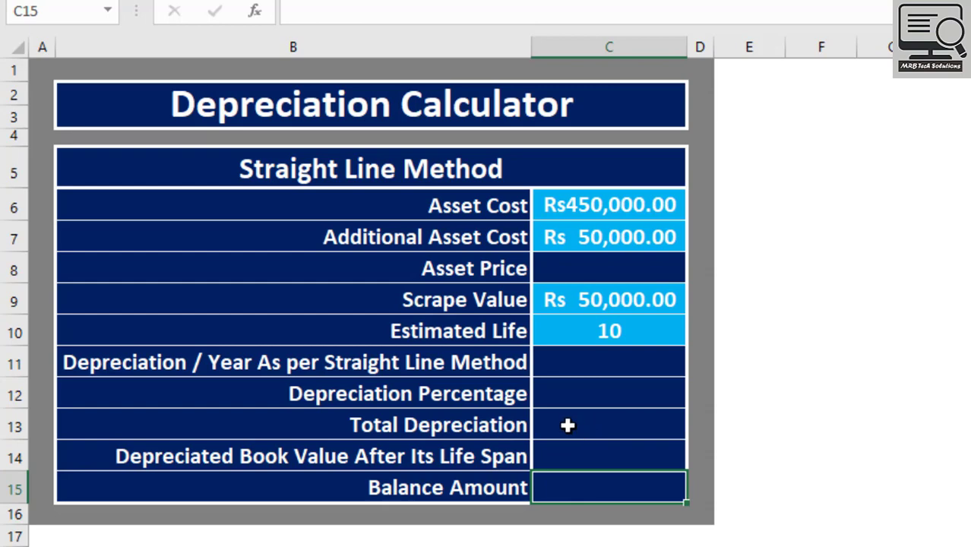
click(409, 177)
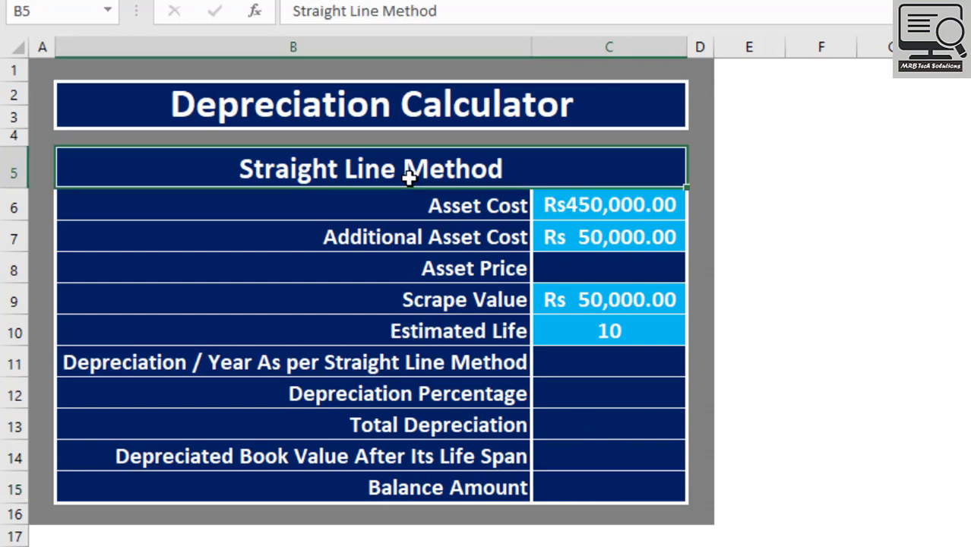
click(570, 489)
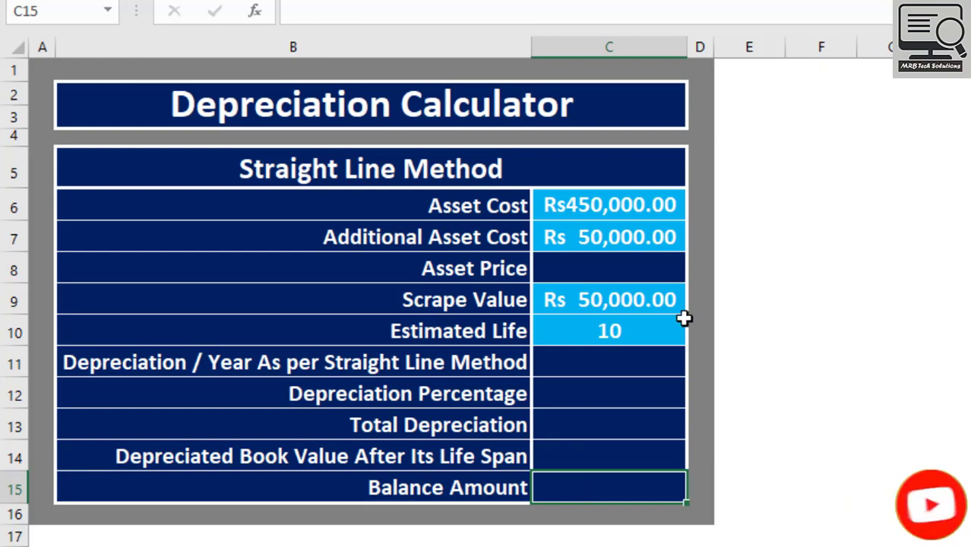
Step: Calculate the Asset Price in C8 by summing the asset cost and additional asset cost with =SUM(C6:C7)
click(608, 267)
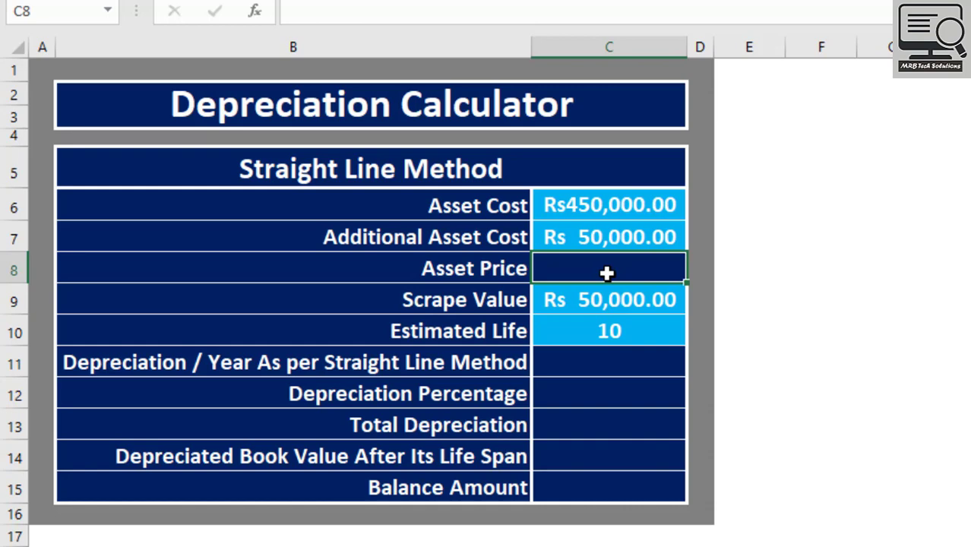
key(alt+equal)
key(Return)
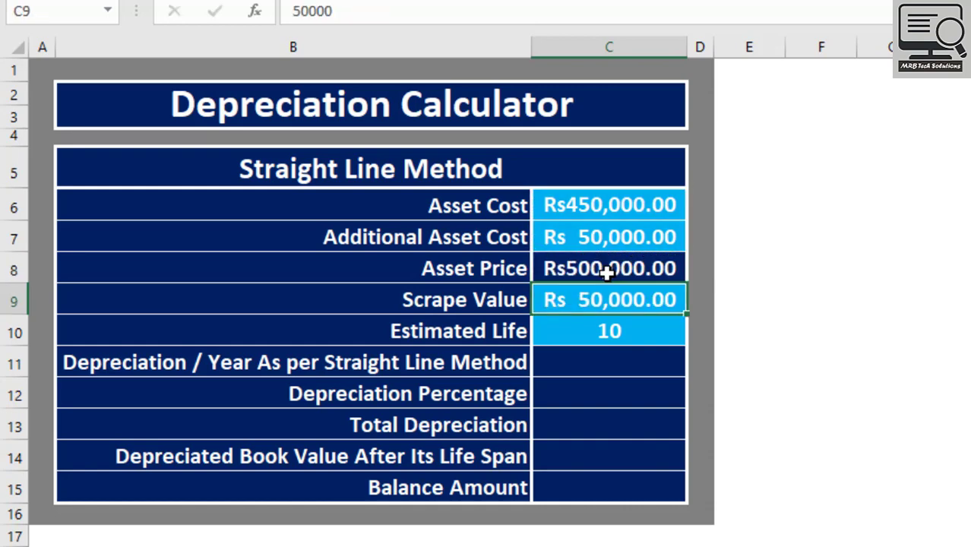
click(587, 268)
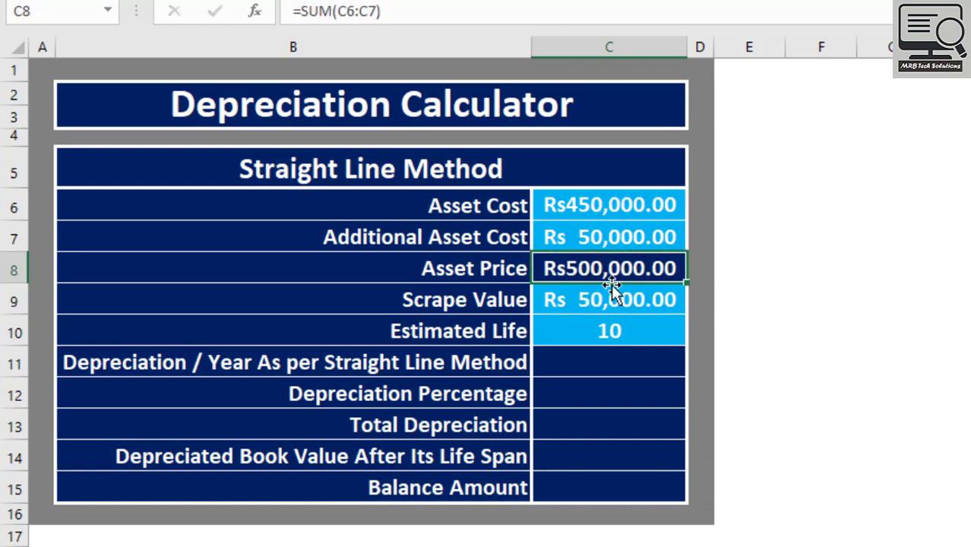
Step: Calculate the yearly straight-line depreciation in C11 from asset price, scrape value and estimated life with =SLN(C8,C9,C10)
click(582, 364)
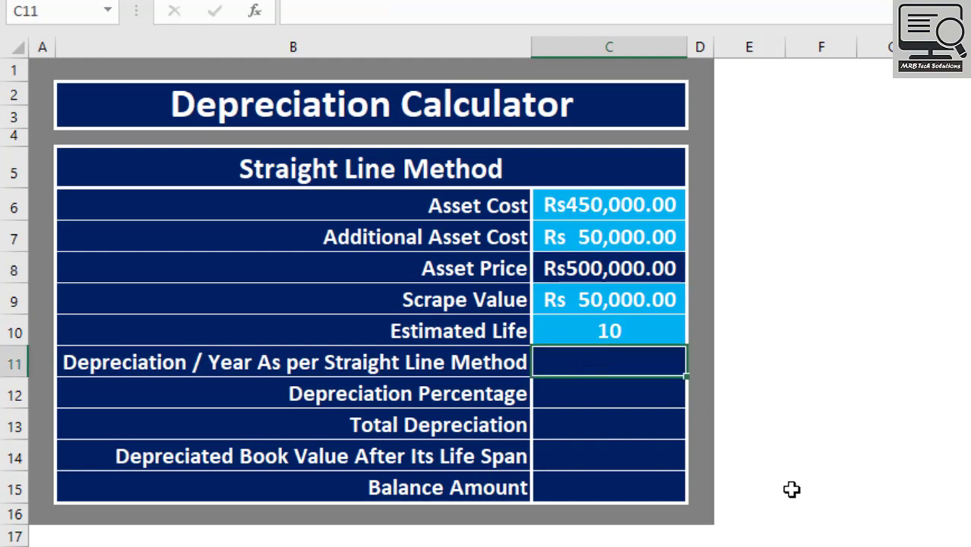
text(=sl)
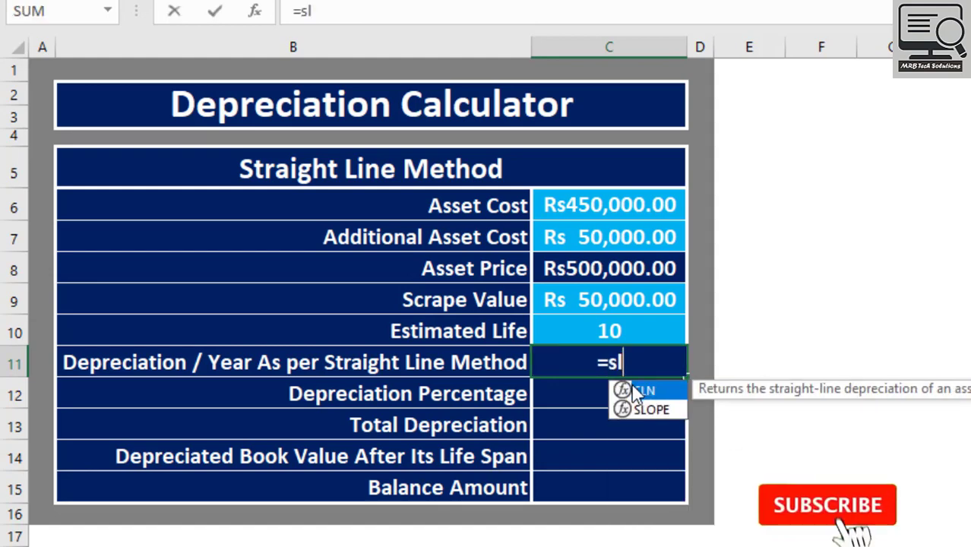
double_click(639, 390)
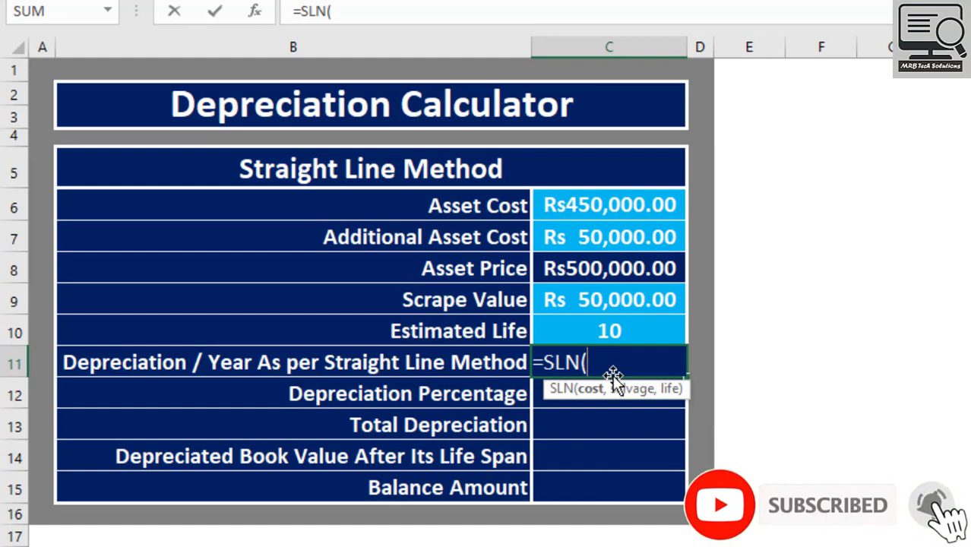
click(614, 273)
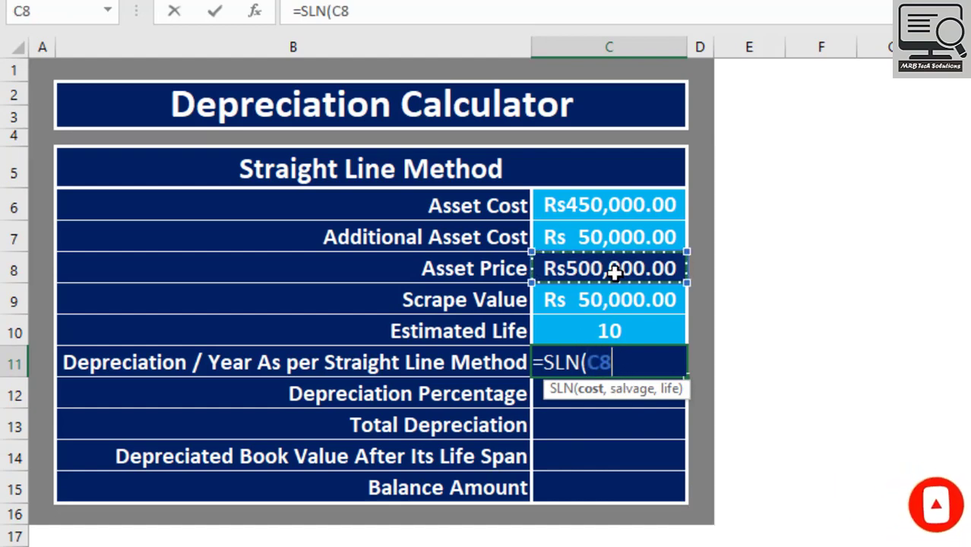
text(,)
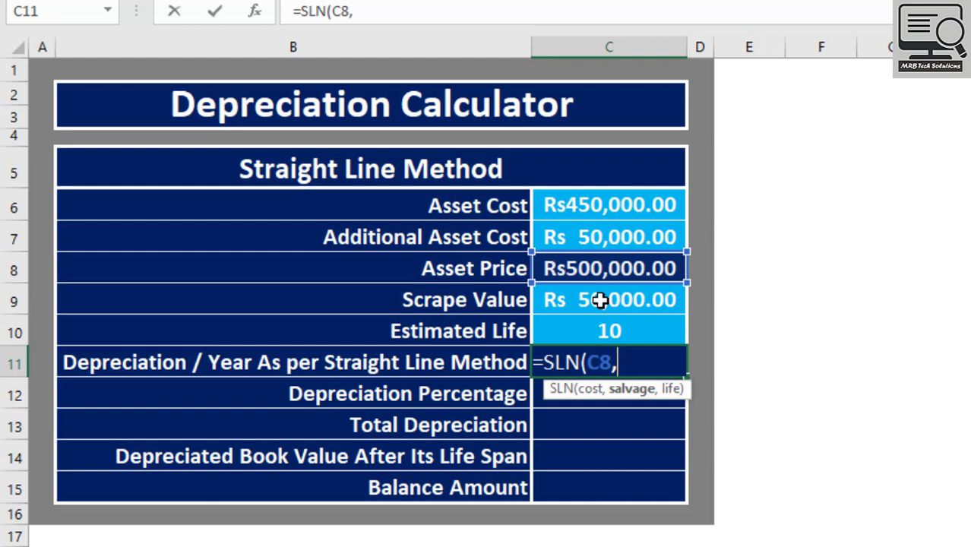
click(601, 299)
text(,)
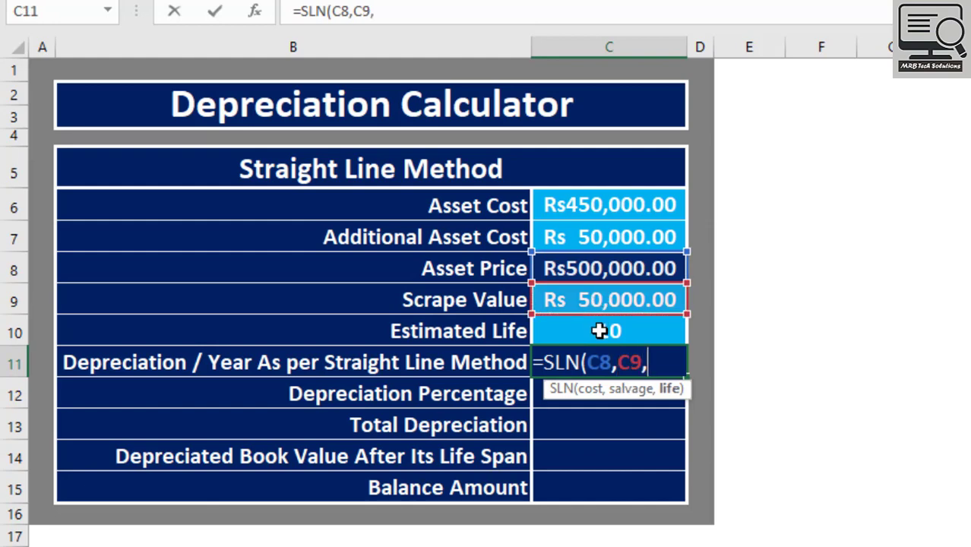
click(600, 331)
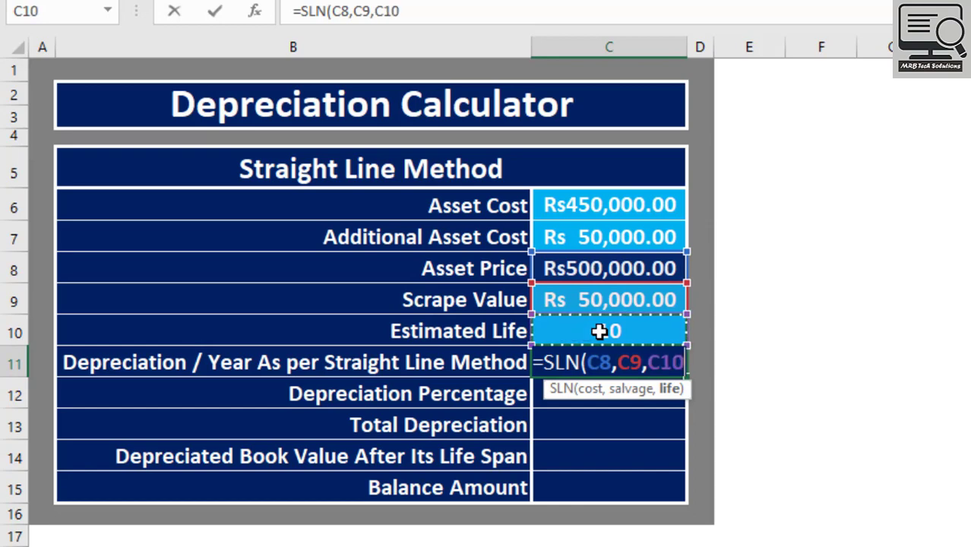
text())
key(Return)
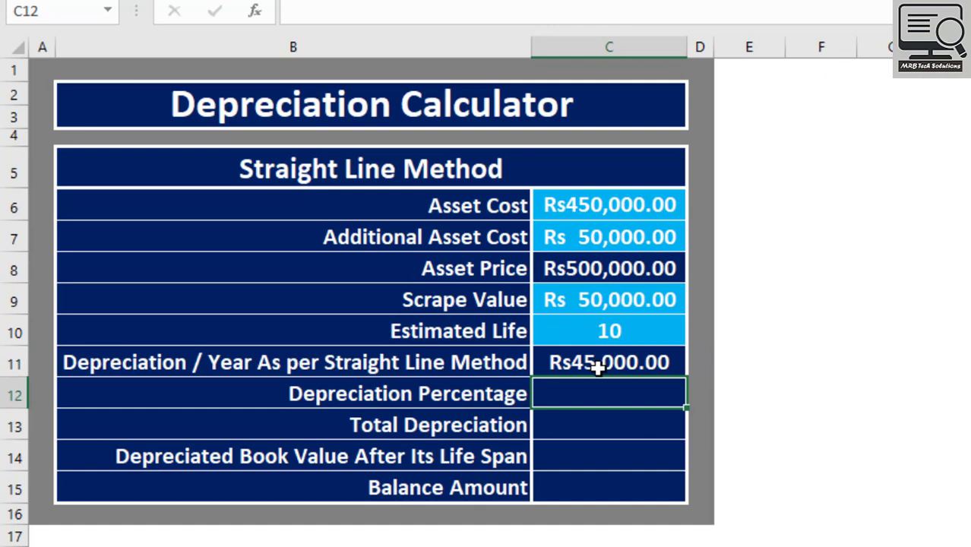
click(599, 367)
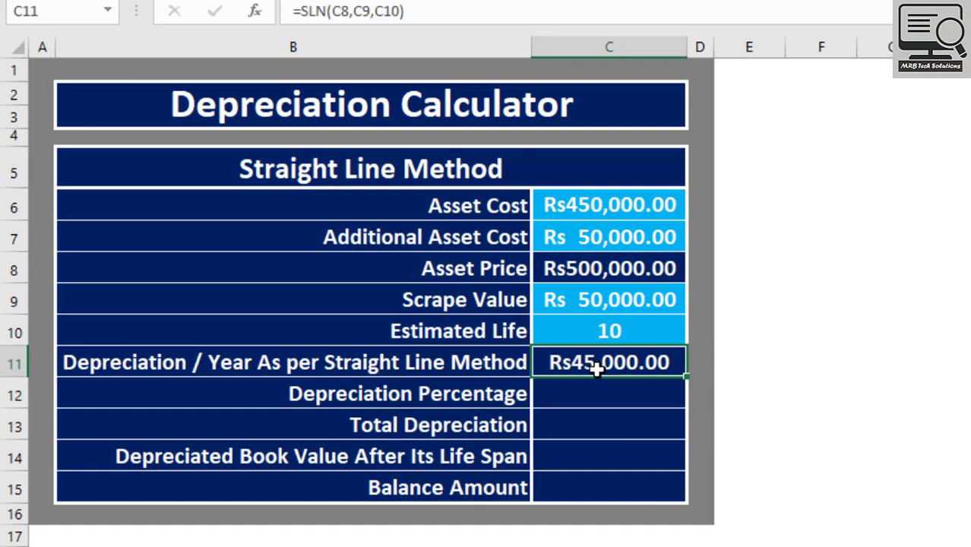
Step: Calculate the Depreciation Percentage in C12 by dividing yearly depreciation by asset price with =C11/C8
click(586, 392)
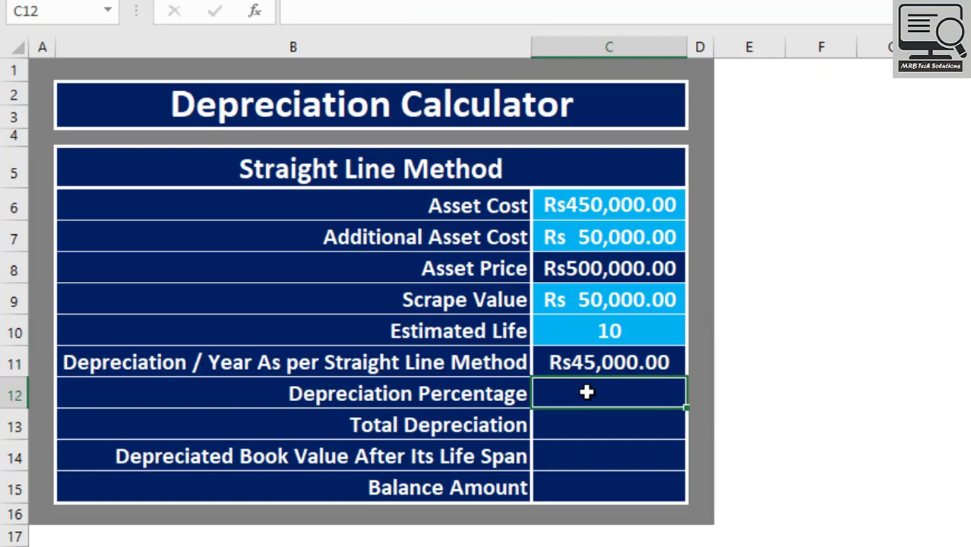
text(=)
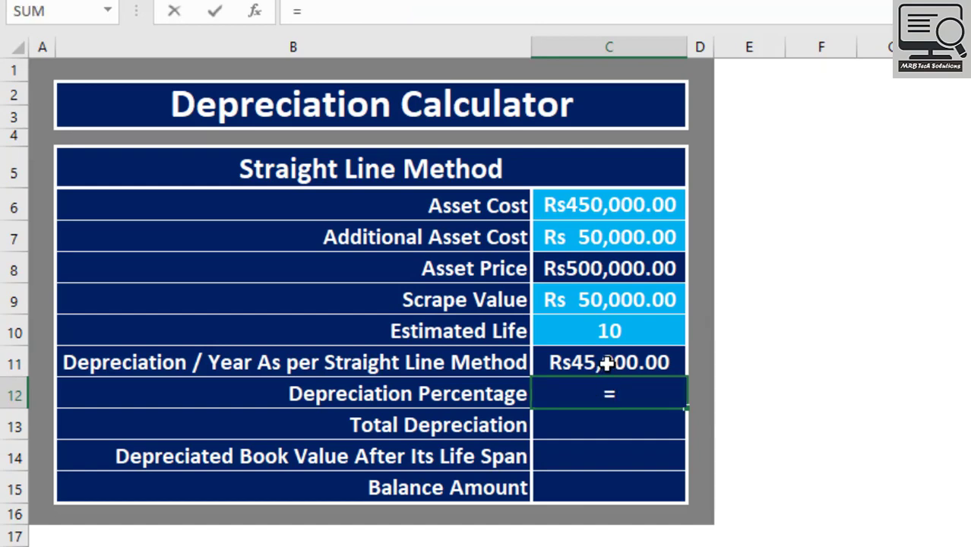
click(607, 364)
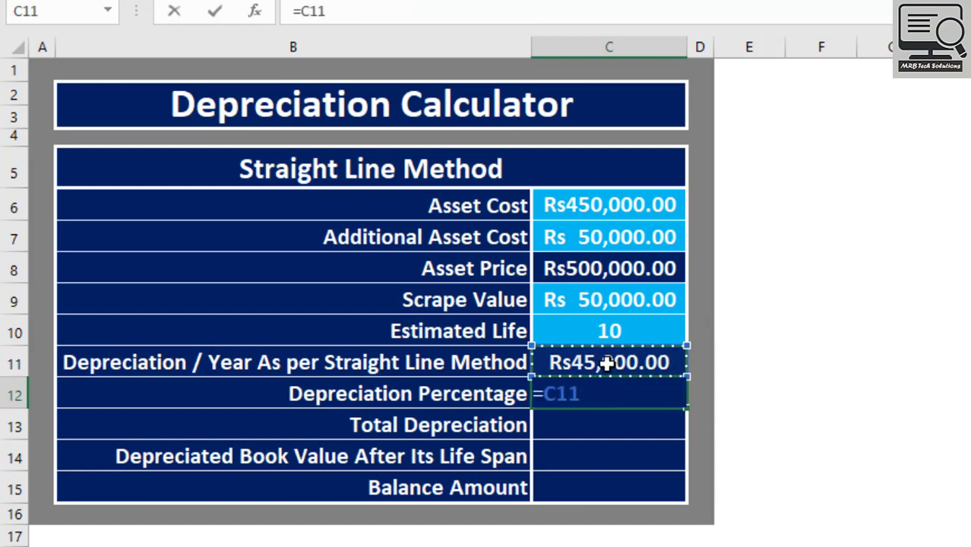
text(/)
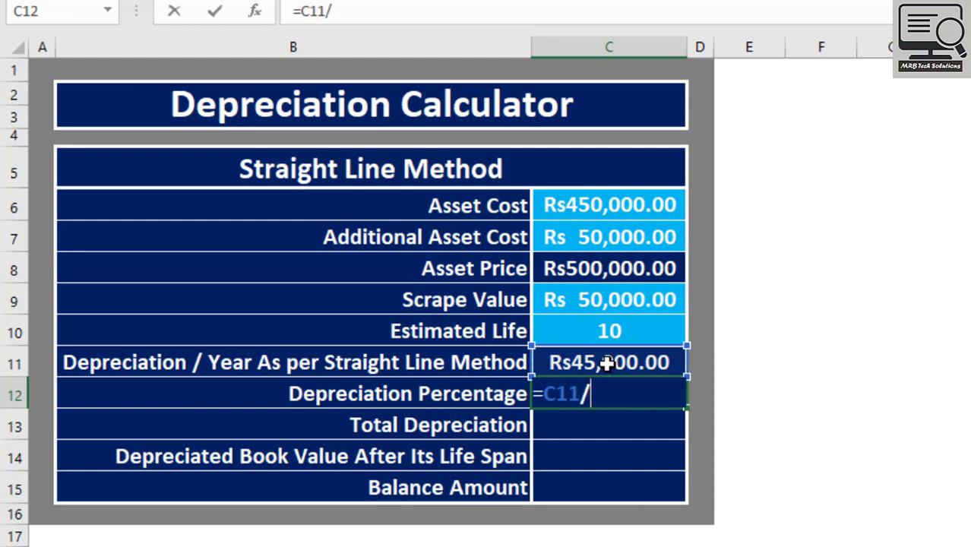
click(608, 269)
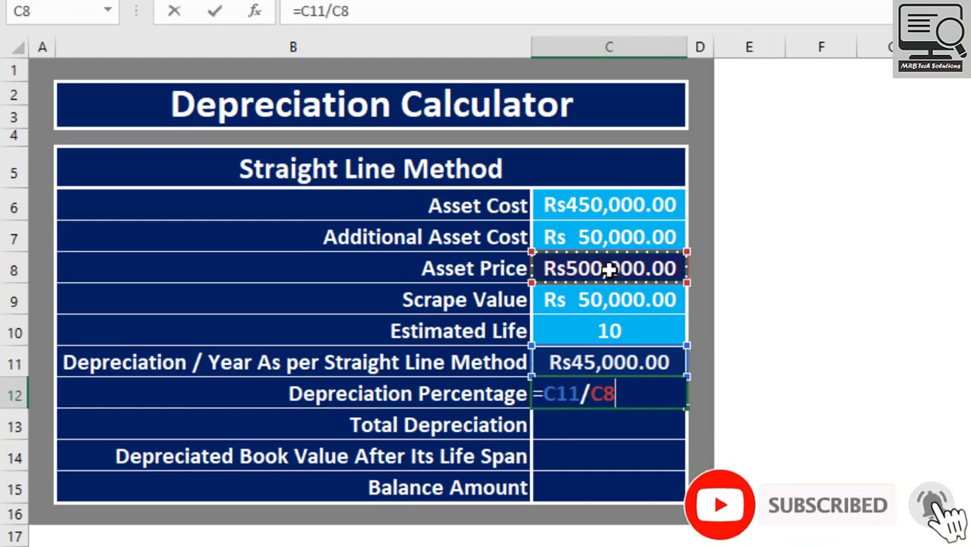
key(Return)
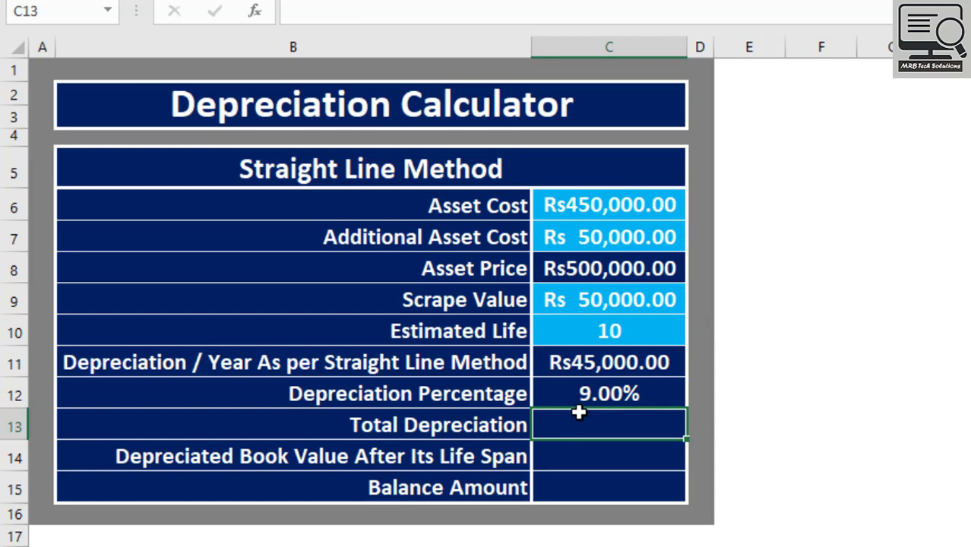
Step: Calculate the Total Depreciation in C13 by multiplying yearly depreciation by estimated life with =C11*C10
click(579, 366)
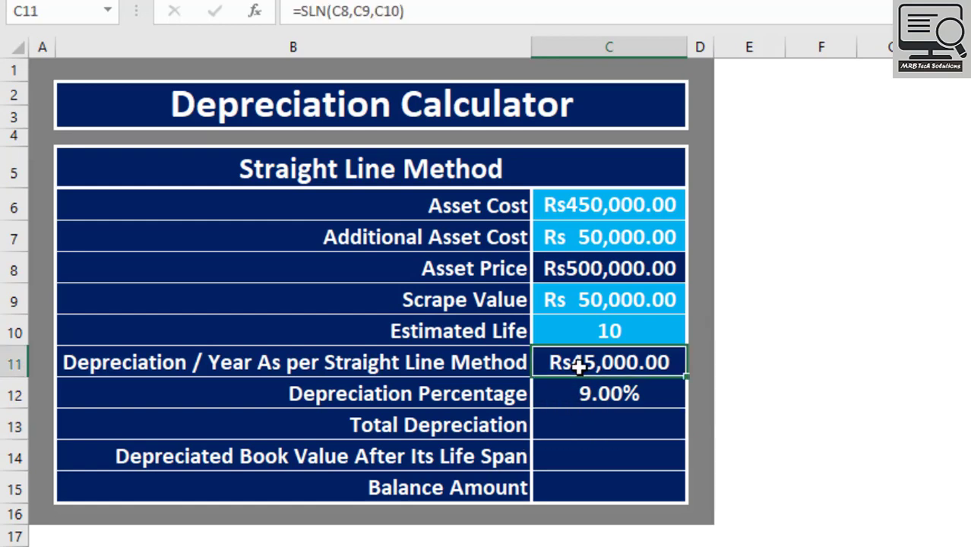
click(621, 334)
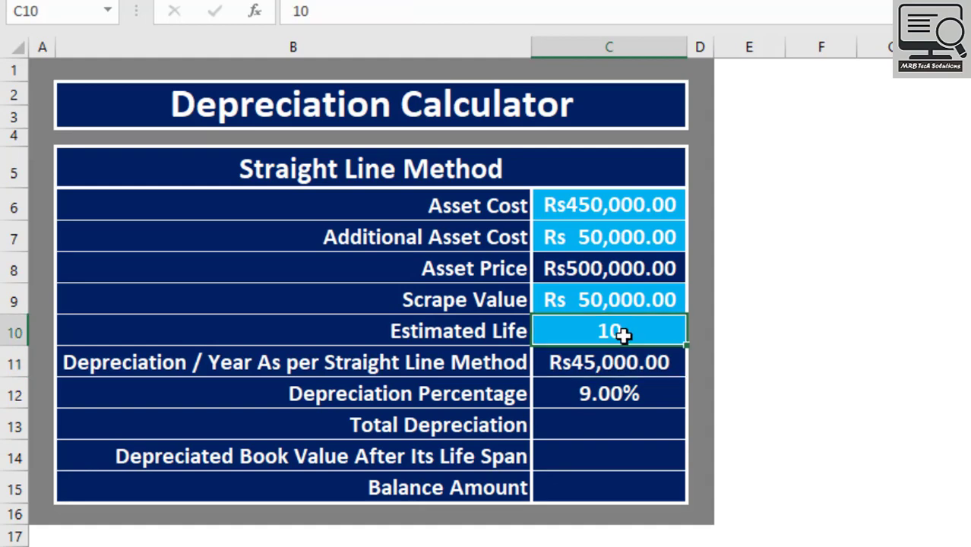
click(585, 429)
double_click(585, 429)
text(=)
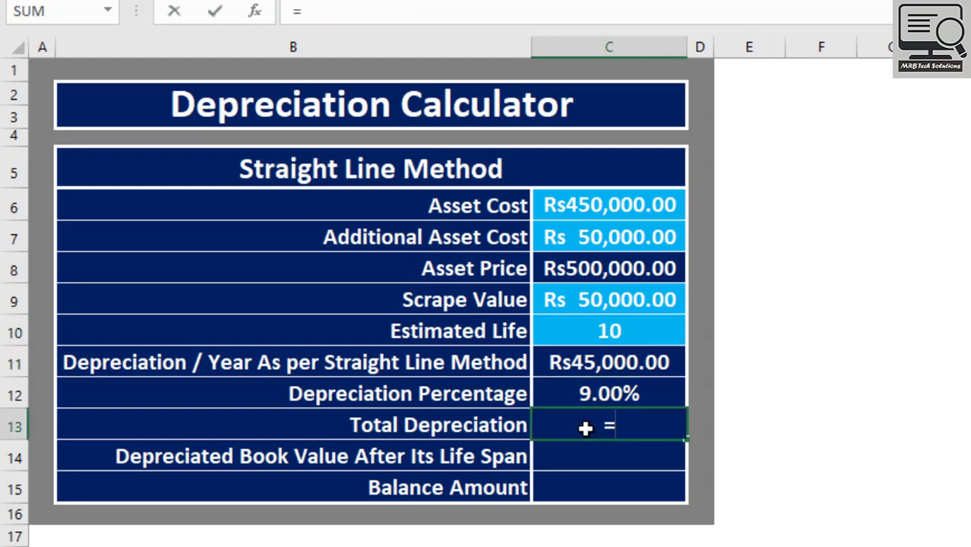
click(587, 368)
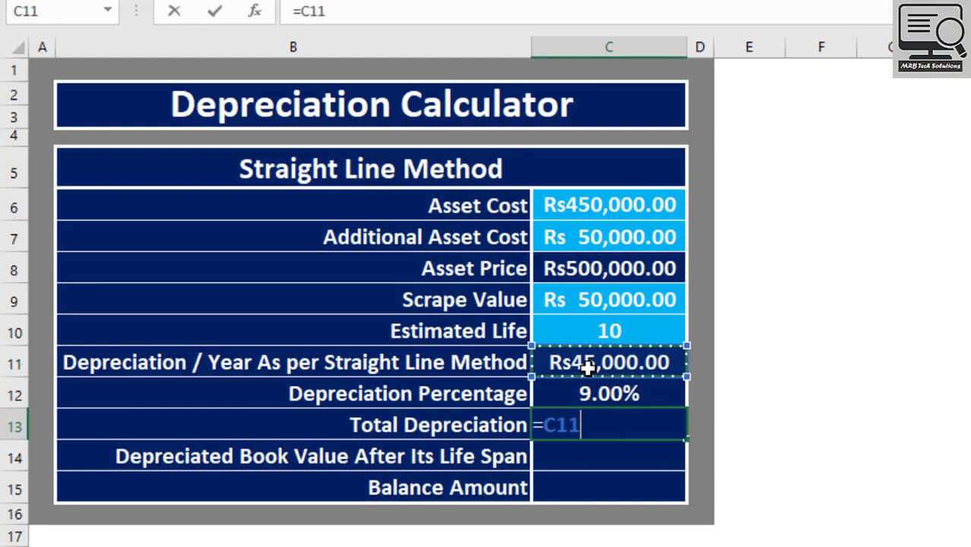
text(*)
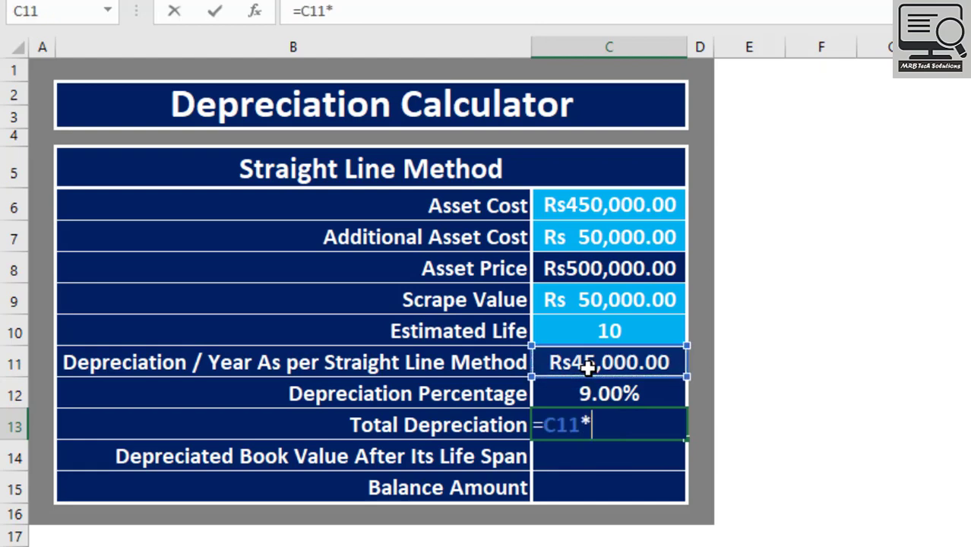
click(602, 327)
key(Return)
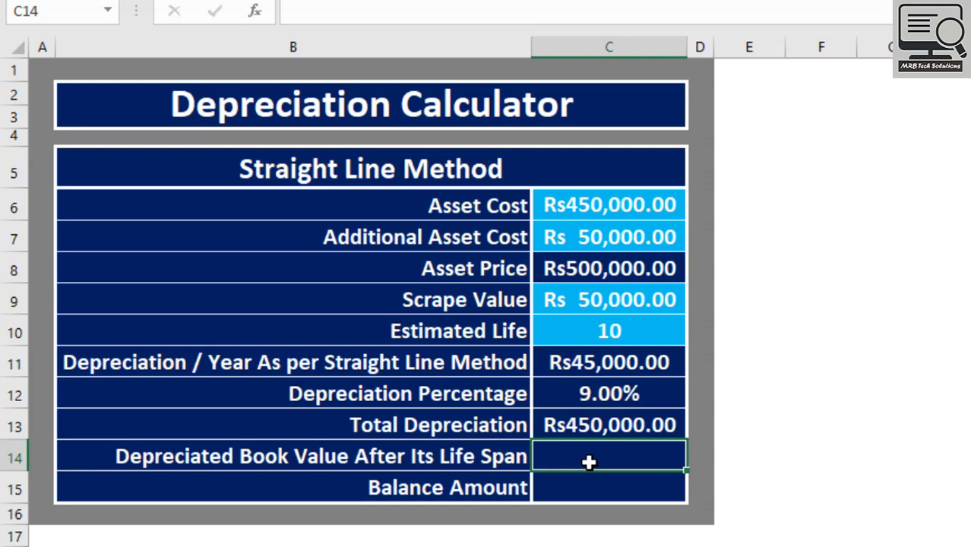
Step: Calculate the Depreciated Book Value After Its Life Span in C14 by subtracting total depreciation from asset price with =C8-C13
text(=)
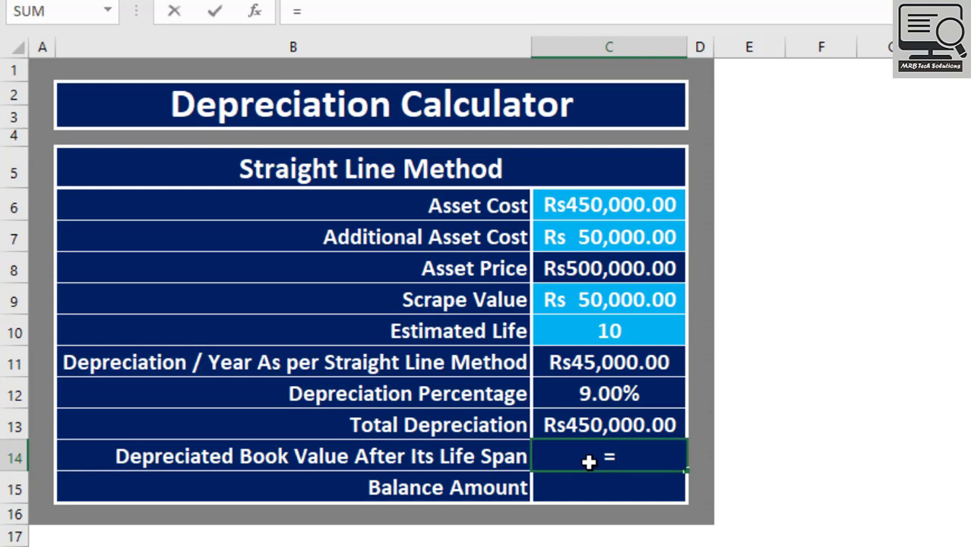
click(604, 269)
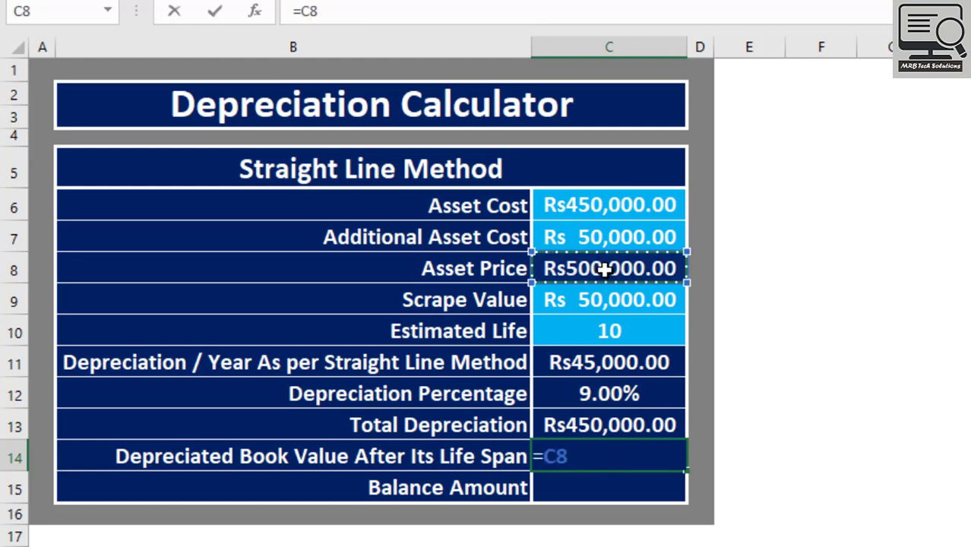
text(-)
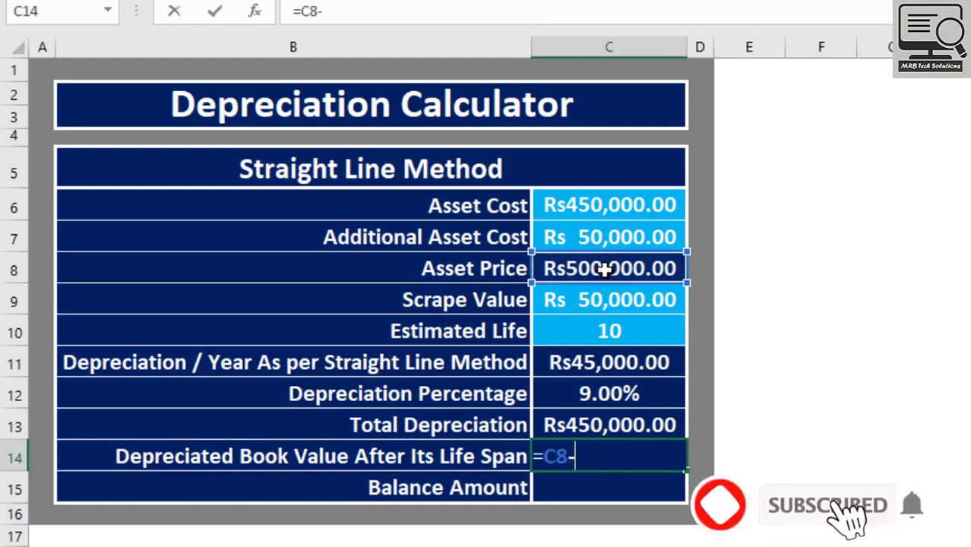
click(619, 428)
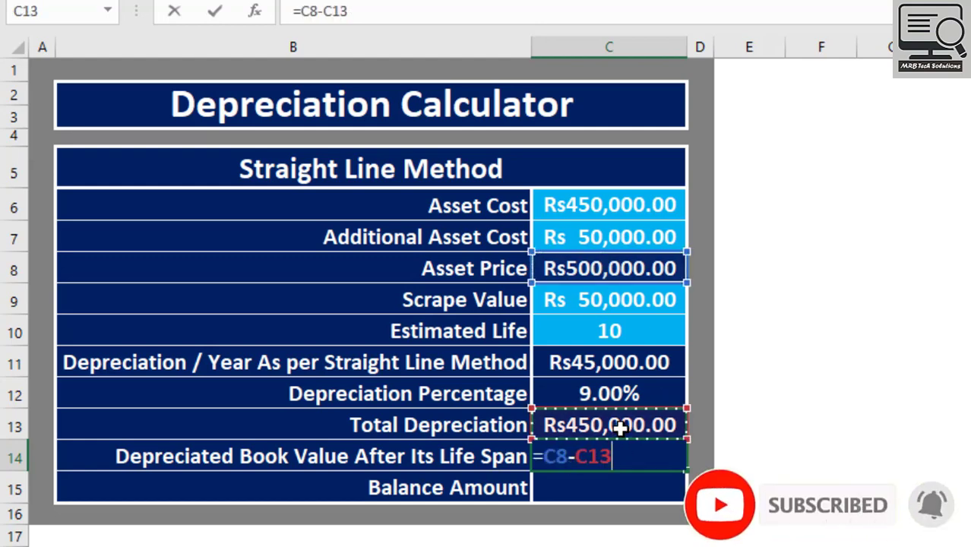
key(Return)
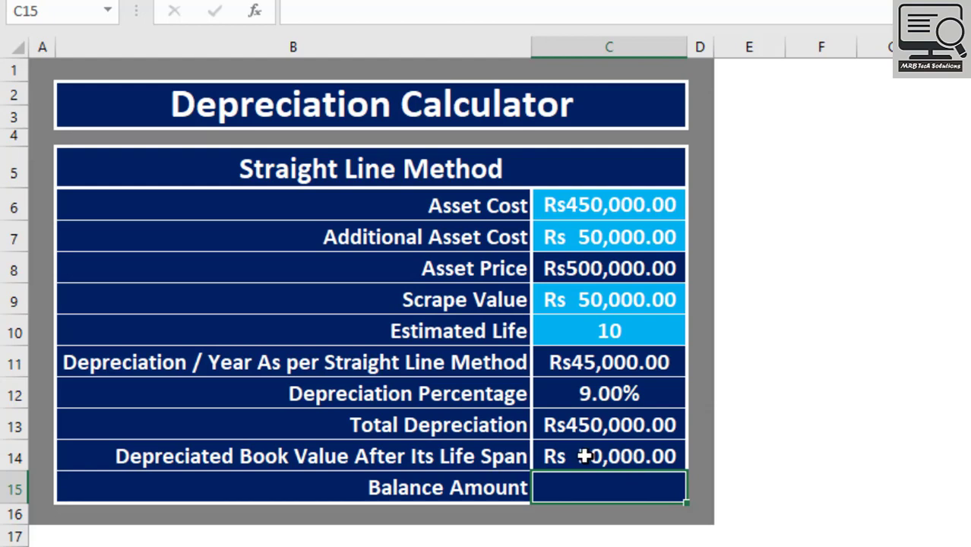
click(623, 456)
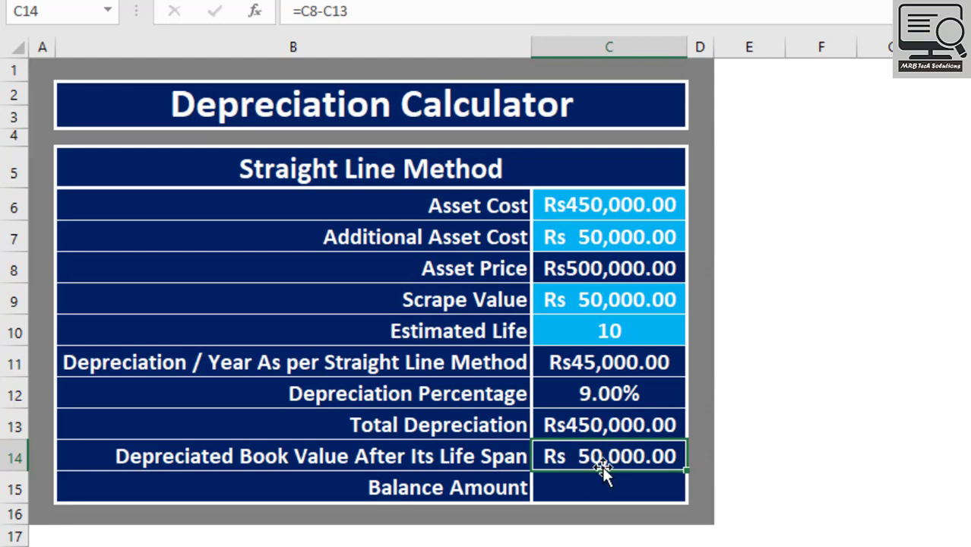
Step: Calculate the Balance Amount in C15 by subtracting total depreciation and depreciated book value from asset price with =C8-C13-C14
click(597, 487)
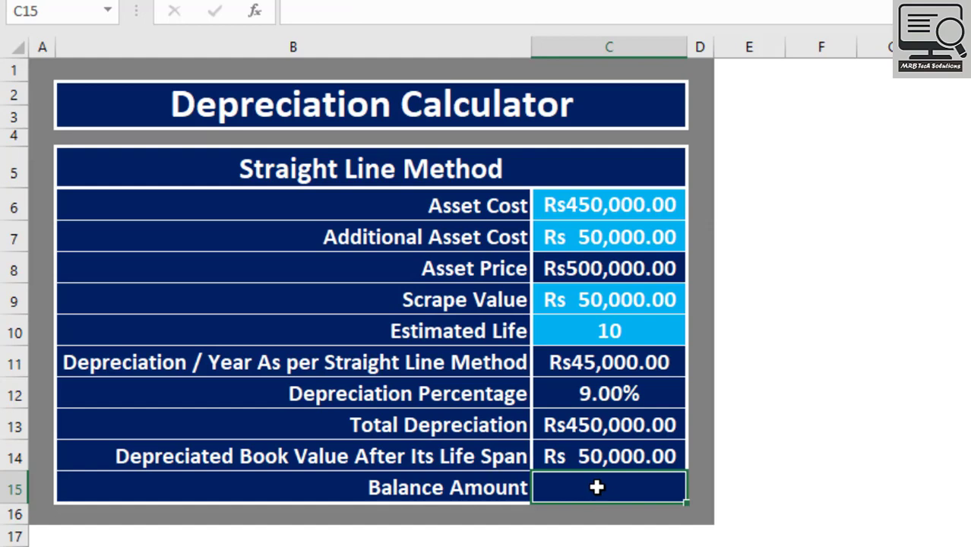
text(=)
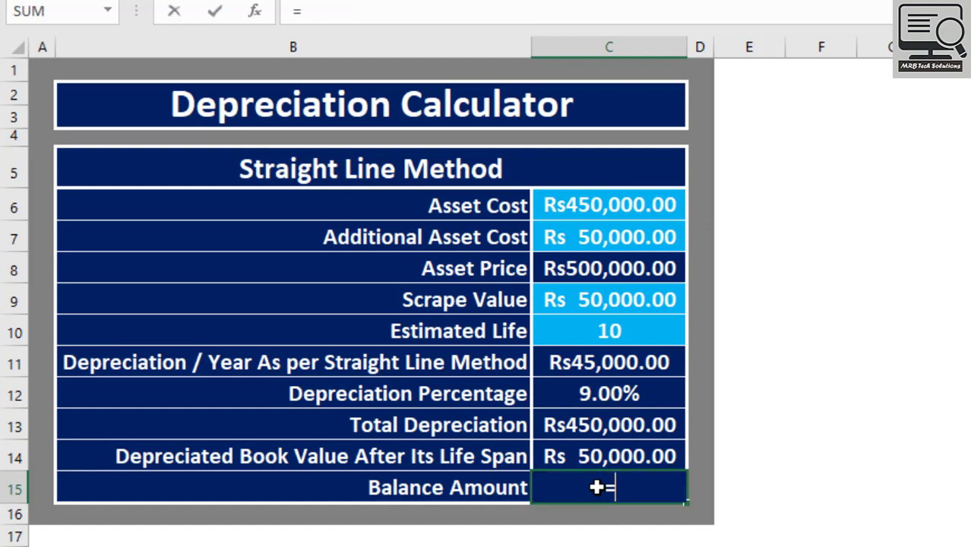
click(600, 269)
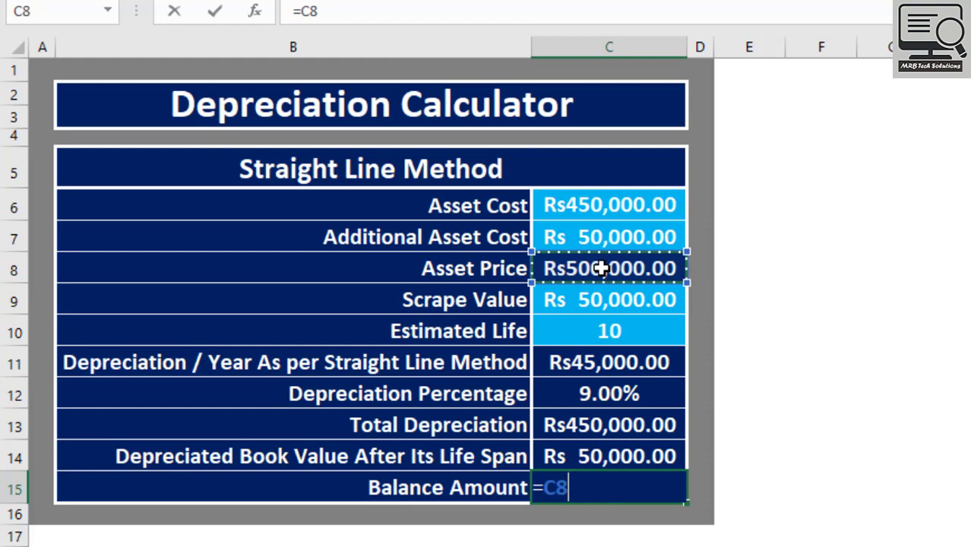
text(-)
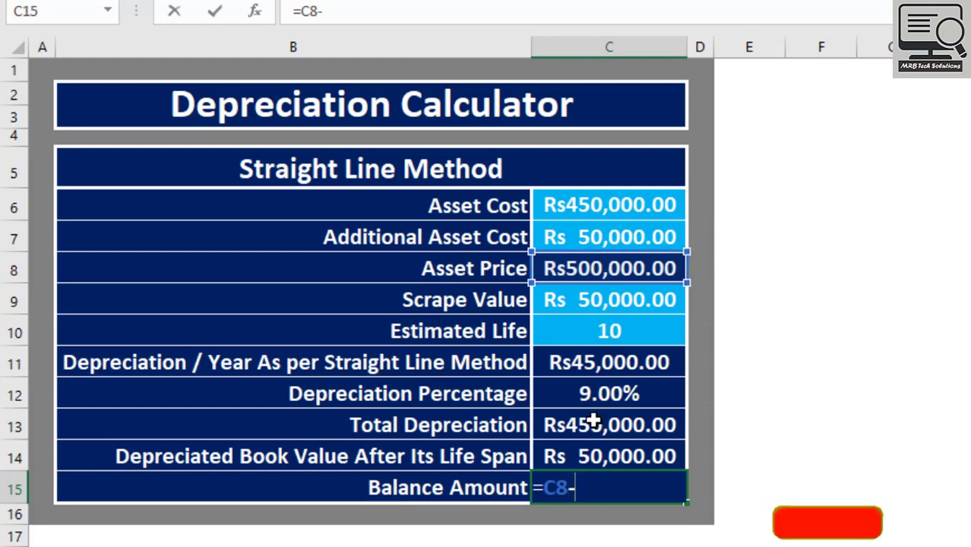
click(593, 422)
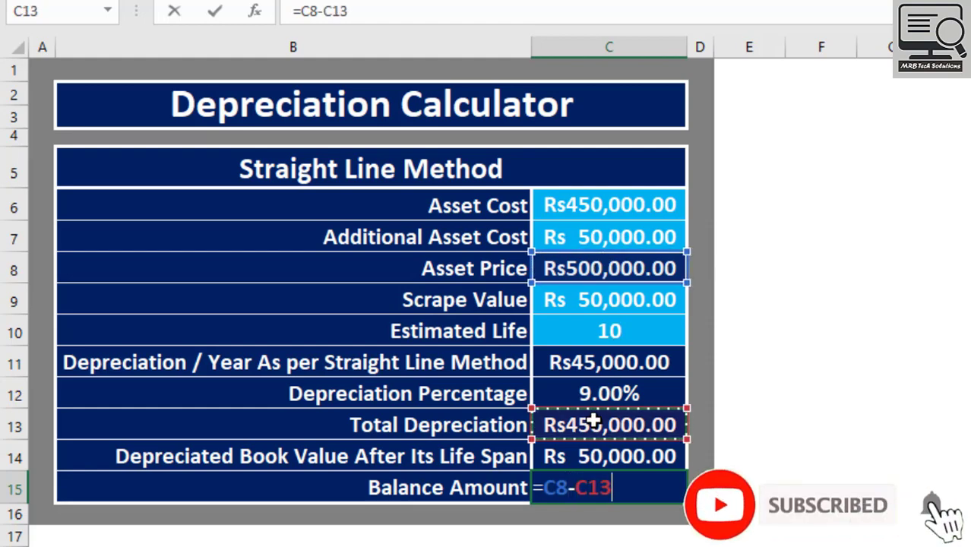
text(-)
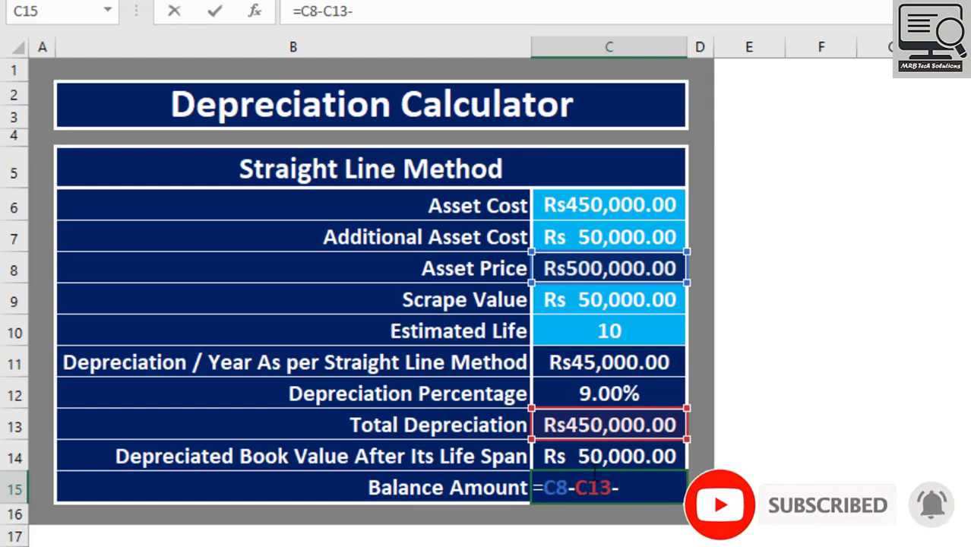
click(595, 462)
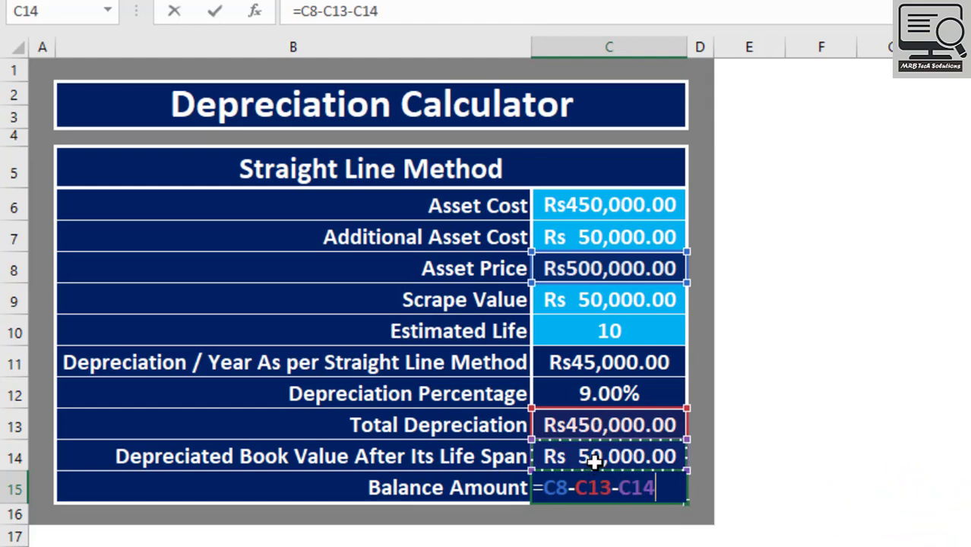
key(Return)
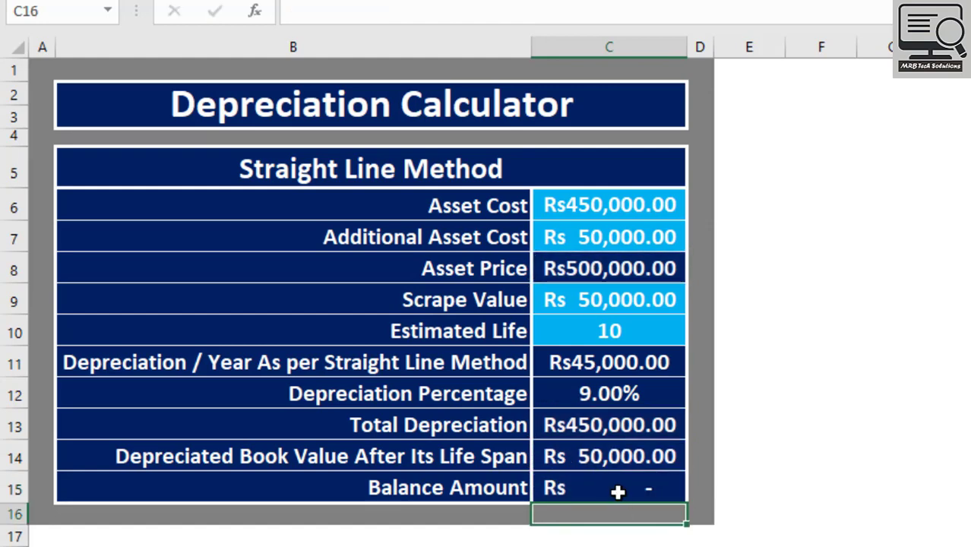
click(617, 492)
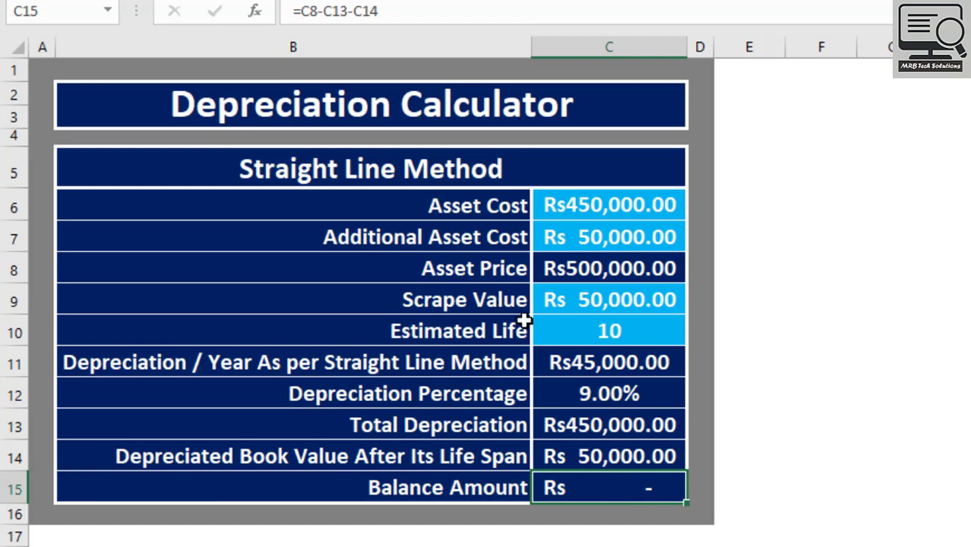
Step: Set the Asset Cost in C6 to 400000 to test the calculator with a different input
click(624, 209)
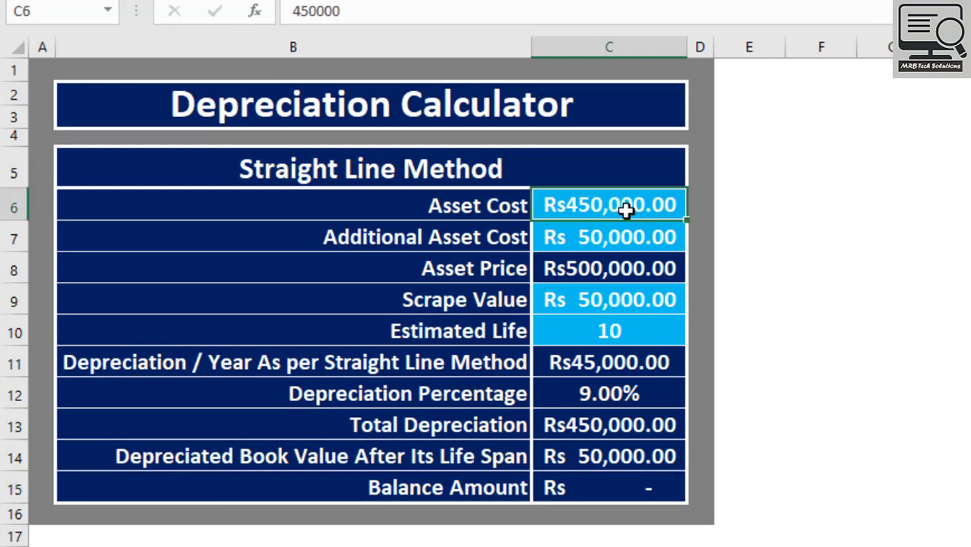
text(40000)
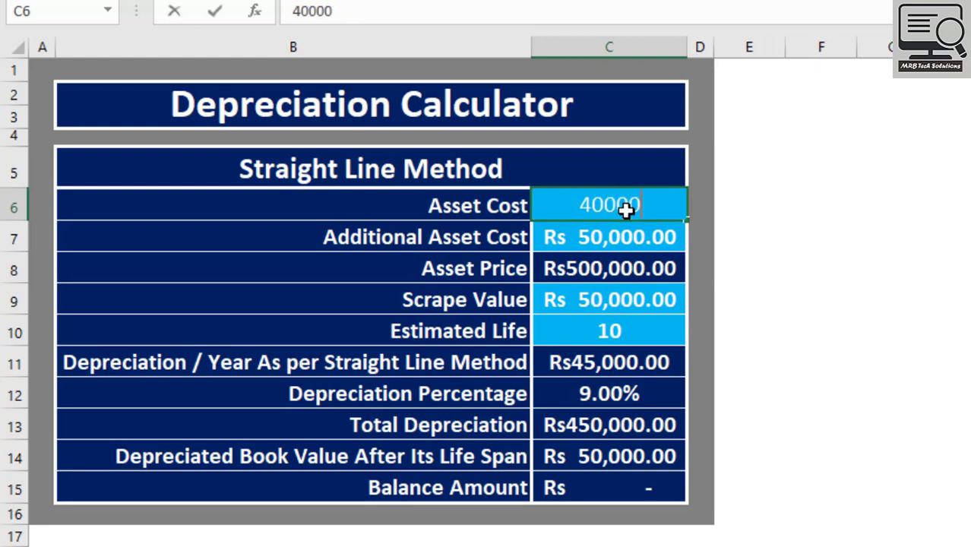
text(0)
key(Return)
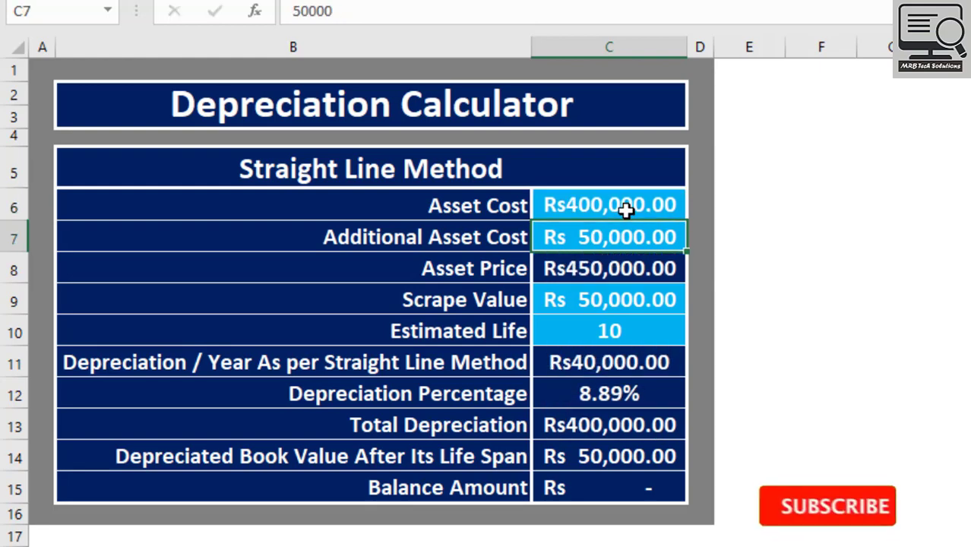